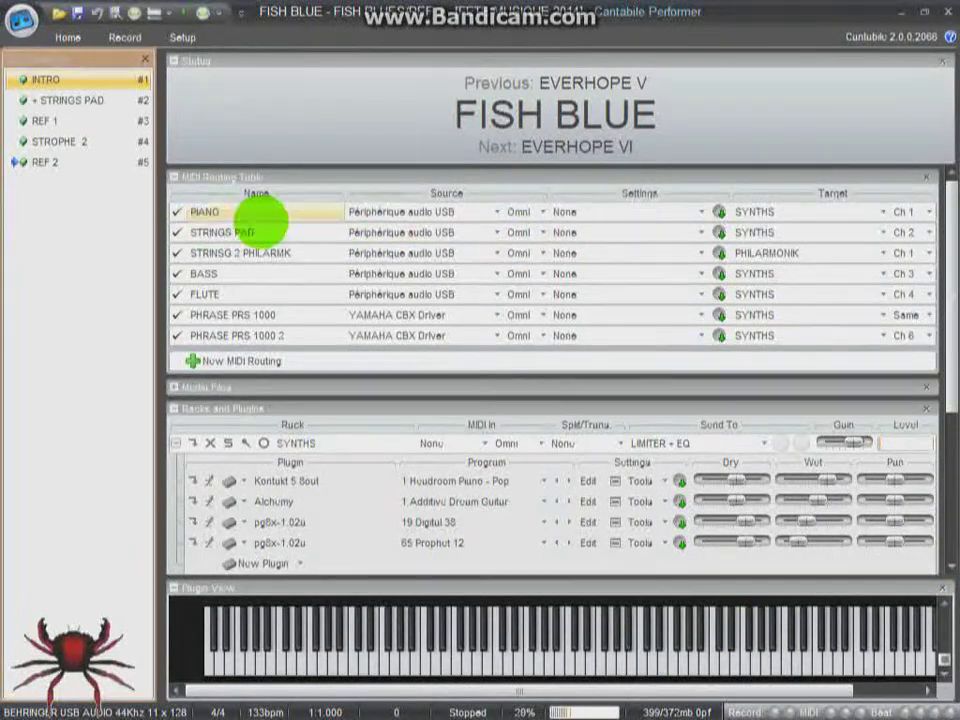
Examine the MIDI filters assigned to the PIANO routing.
click(636, 214)
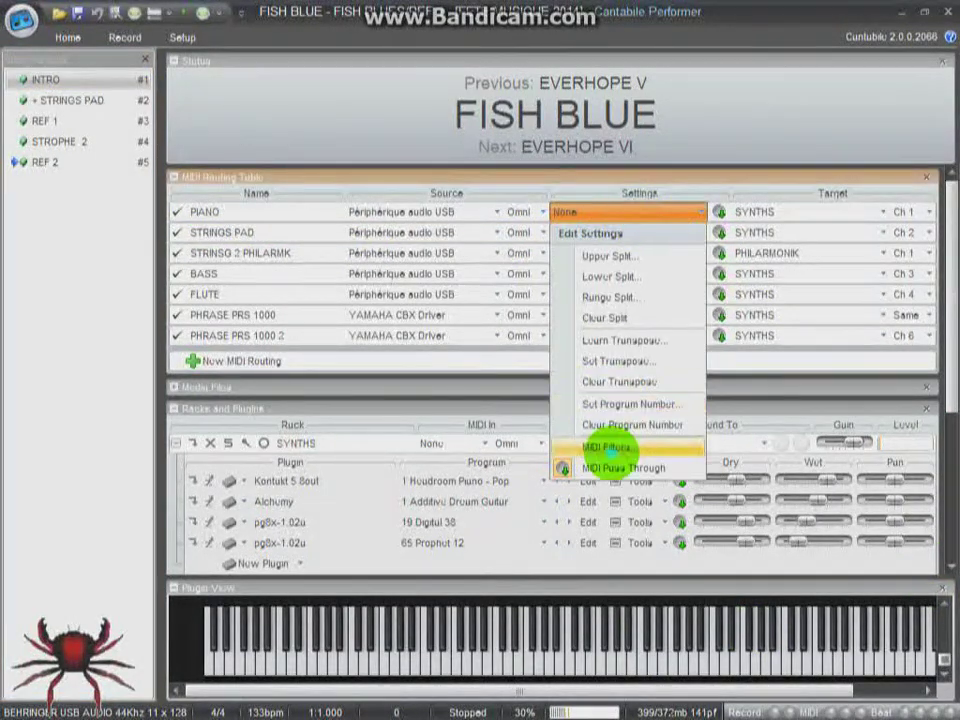
click(608, 447)
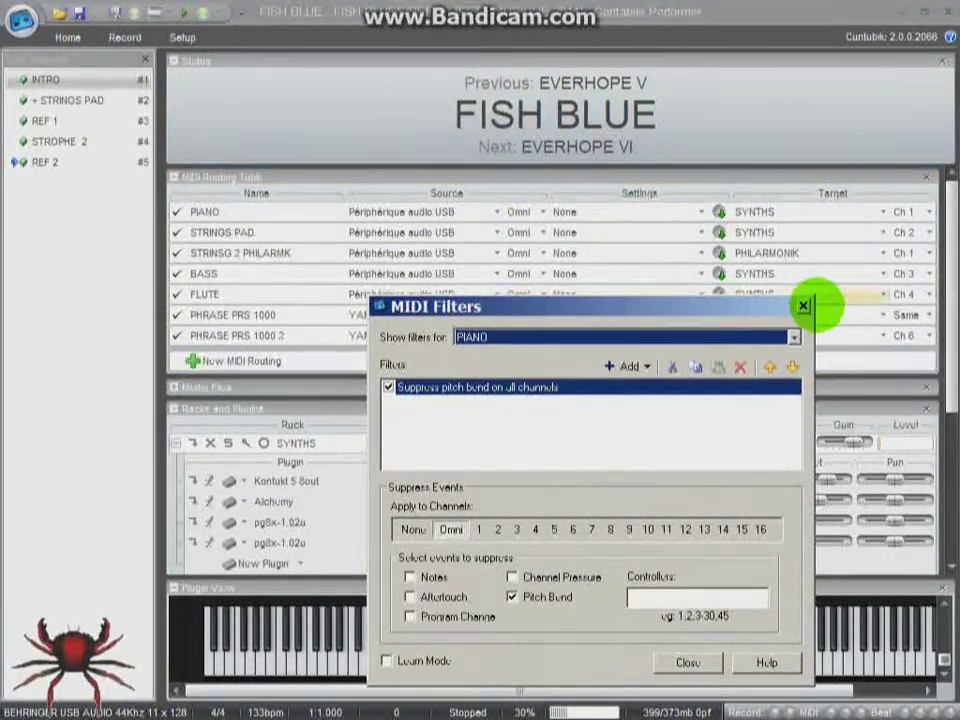
click(803, 305)
Review the key range filters on the STRINGS PAD and STRINSG 2 PHILARMK routings.
click(590, 232)
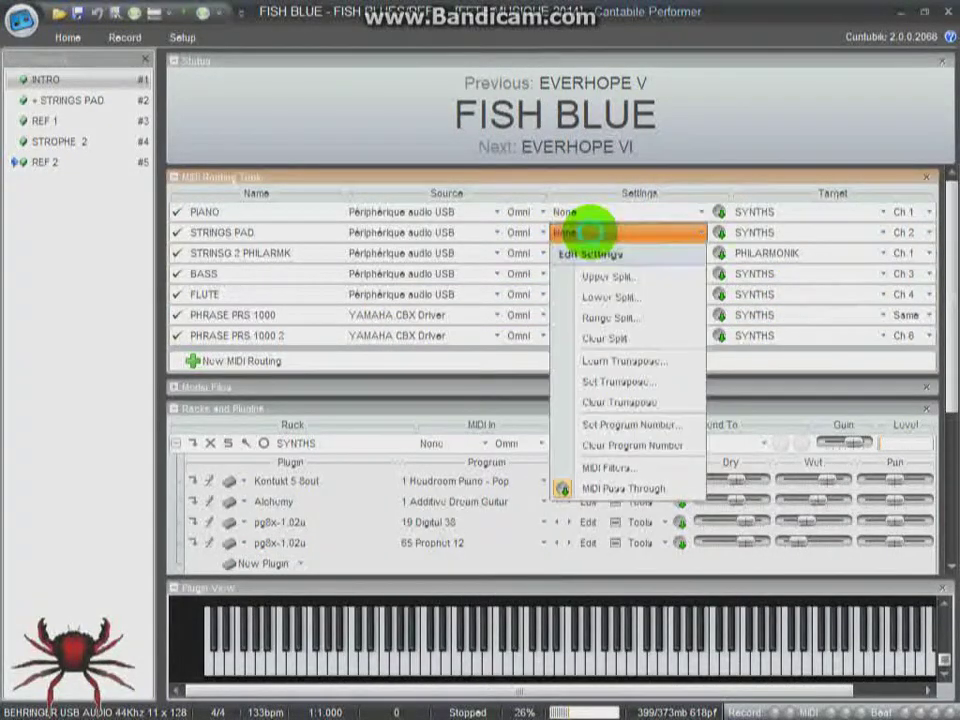
click(606, 465)
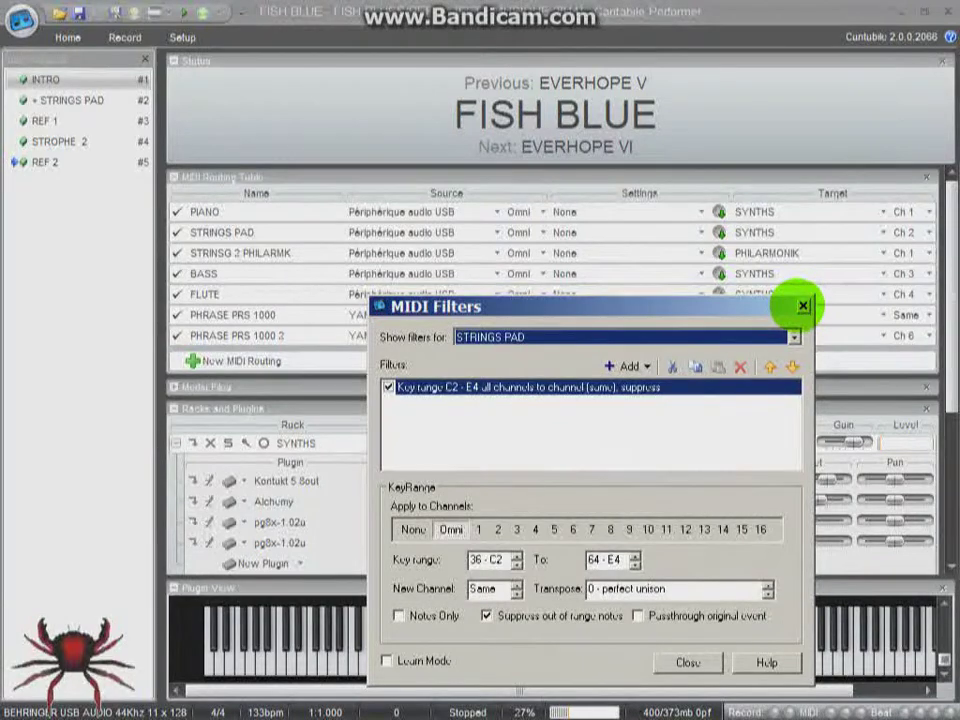
click(803, 305)
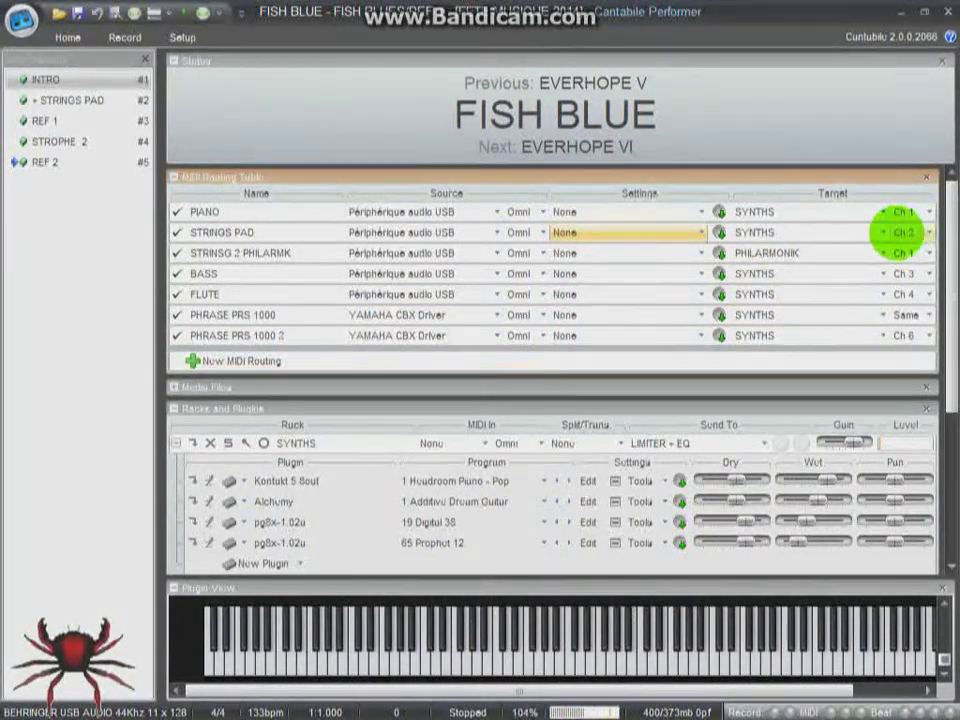
click(606, 254)
click(590, 487)
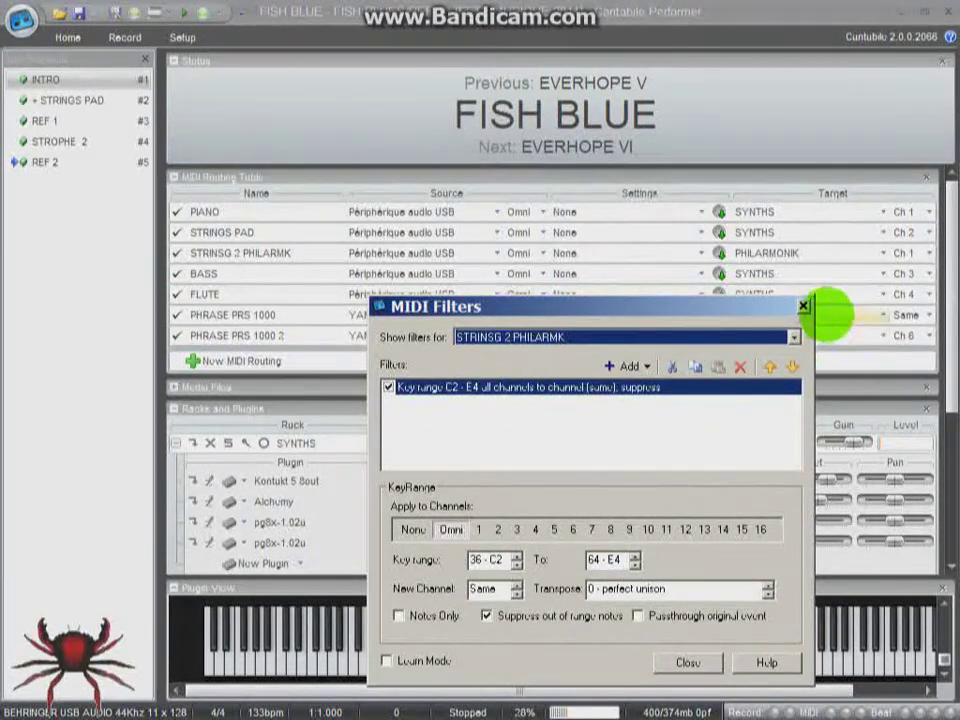
click(805, 306)
Check the MIDI filter settings of the BASS and FLUTE routings.
click(580, 273)
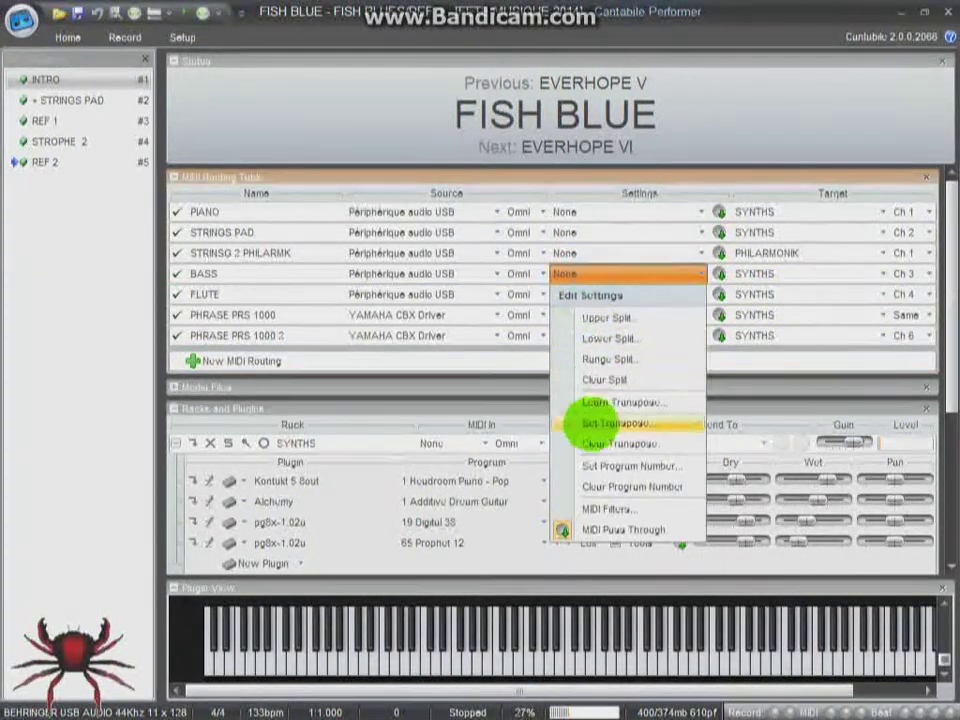
click(578, 508)
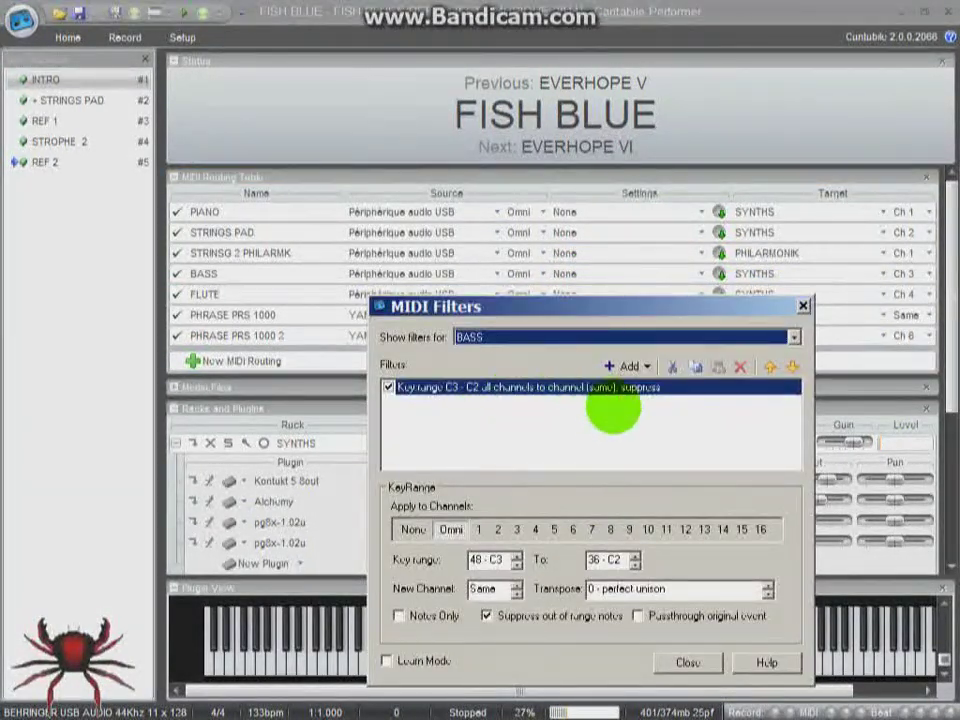
click(804, 307)
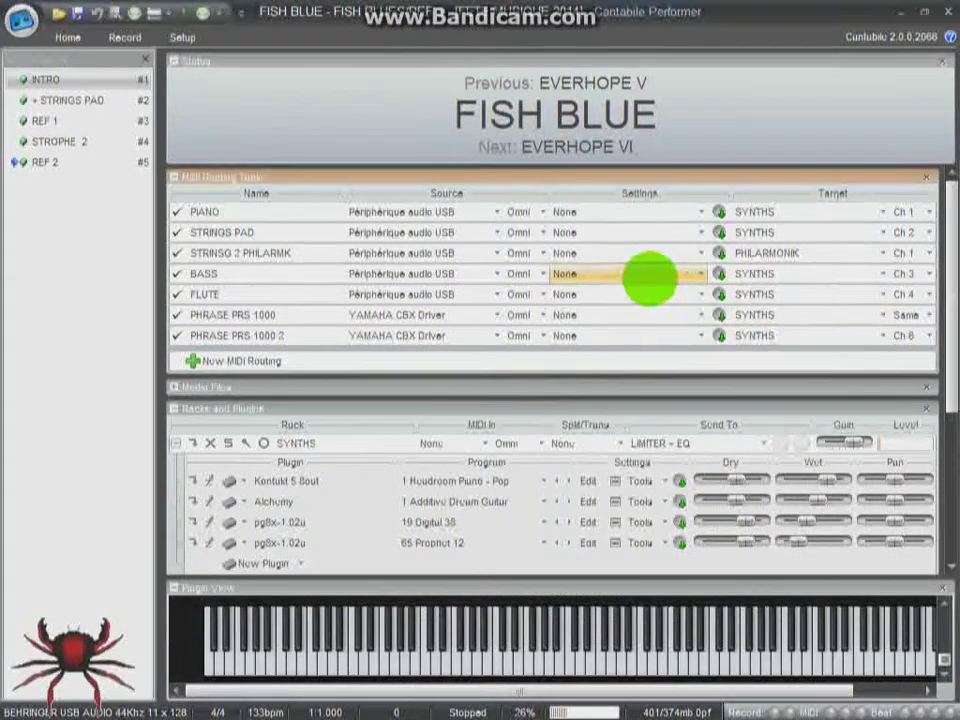
click(600, 294)
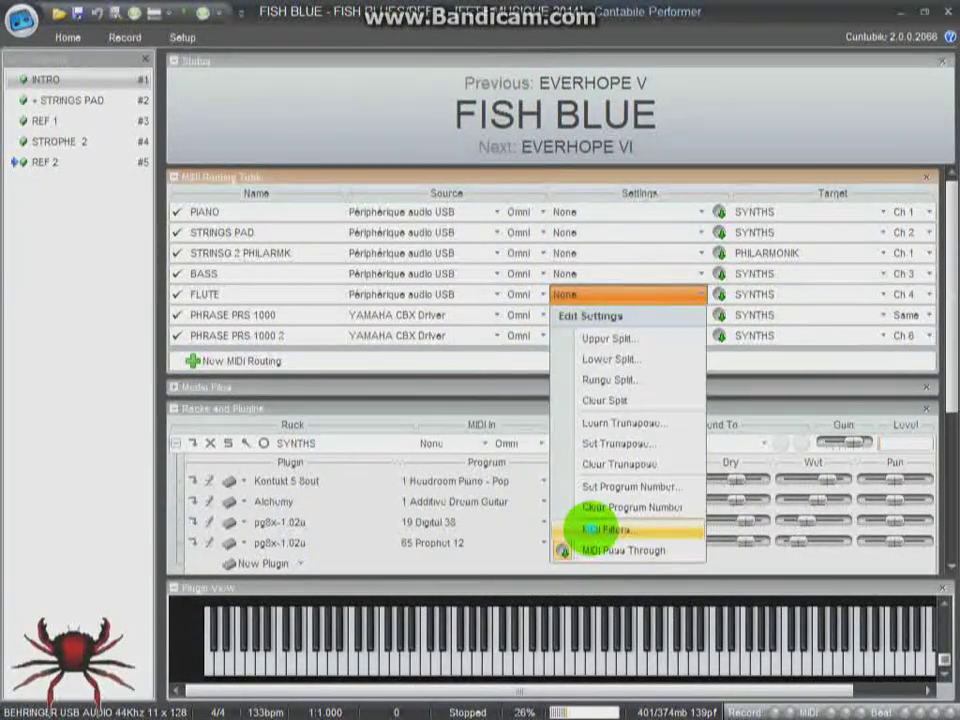
click(590, 527)
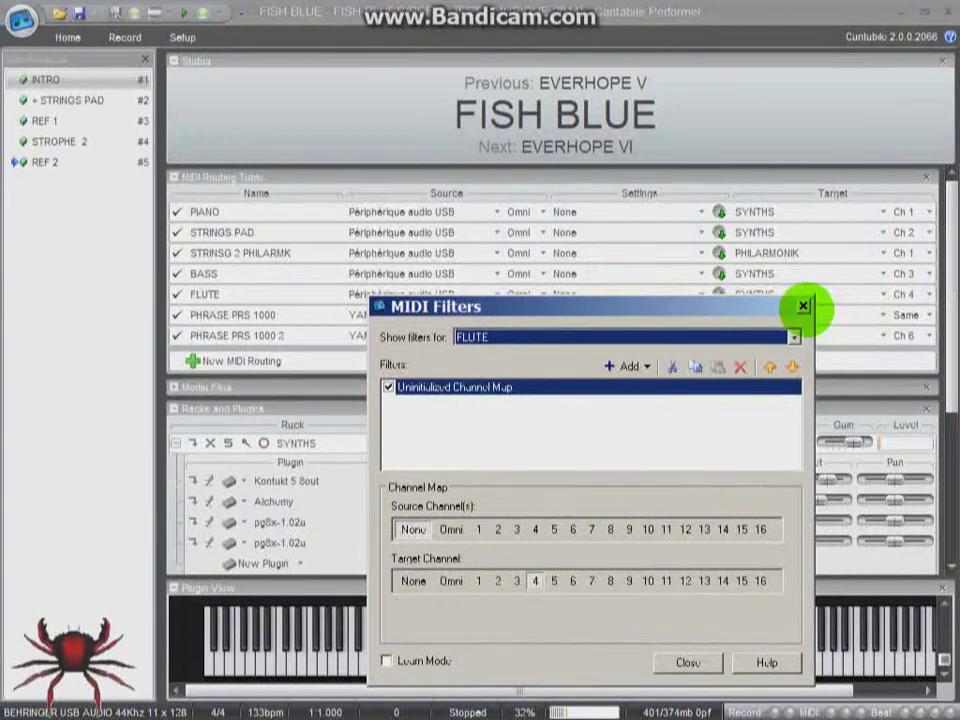
click(804, 307)
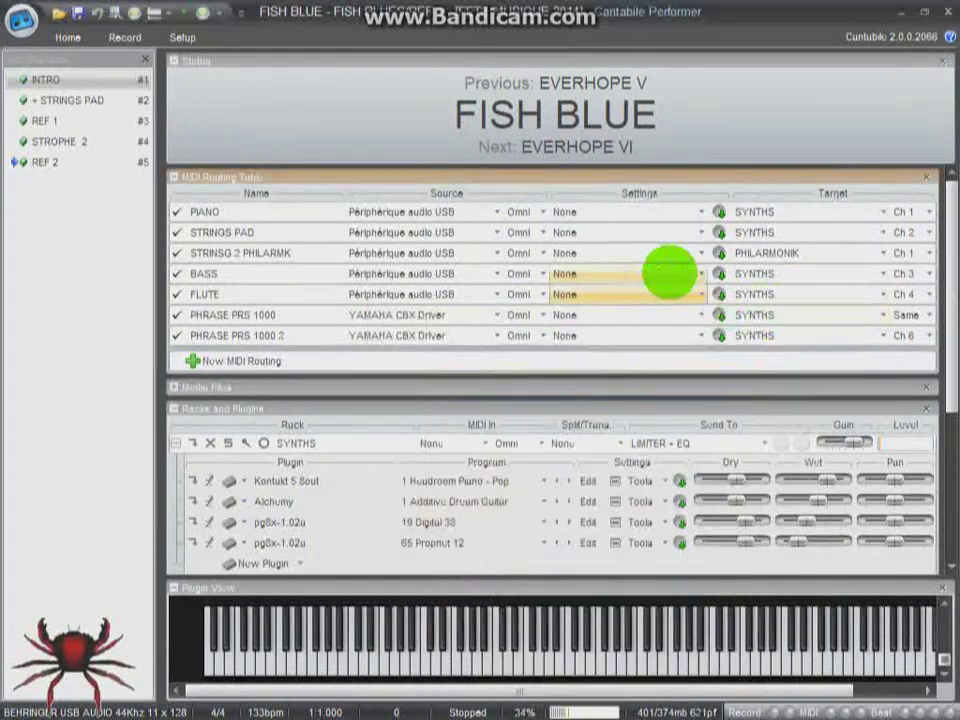
Inspect both MIDI filters of the PHRASE PRS 1000 routing, including its channel reassignment.
click(583, 315)
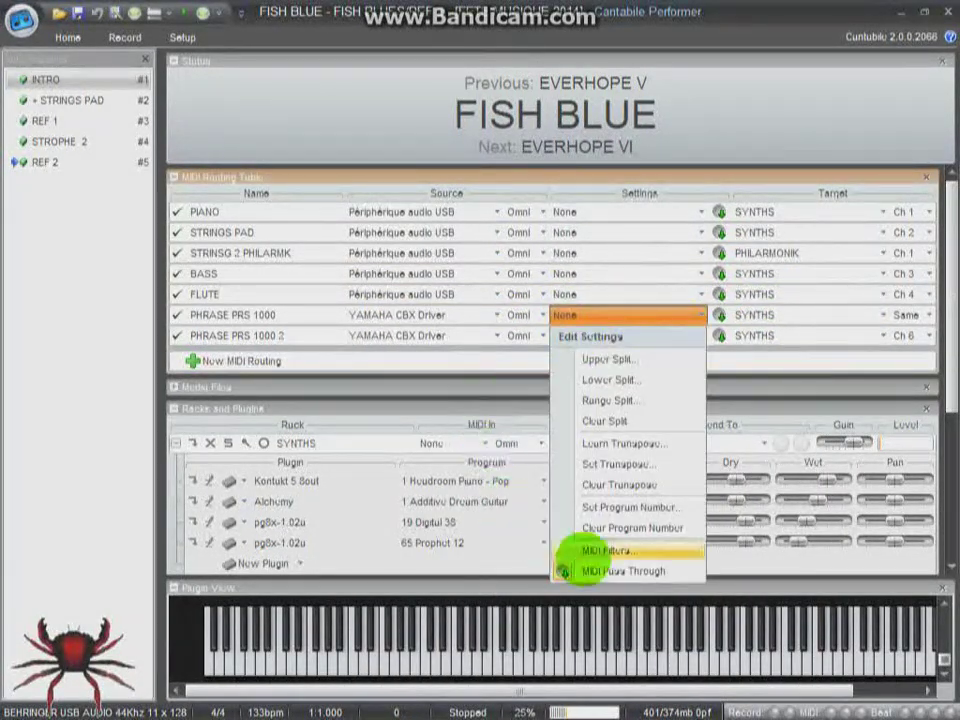
click(590, 550)
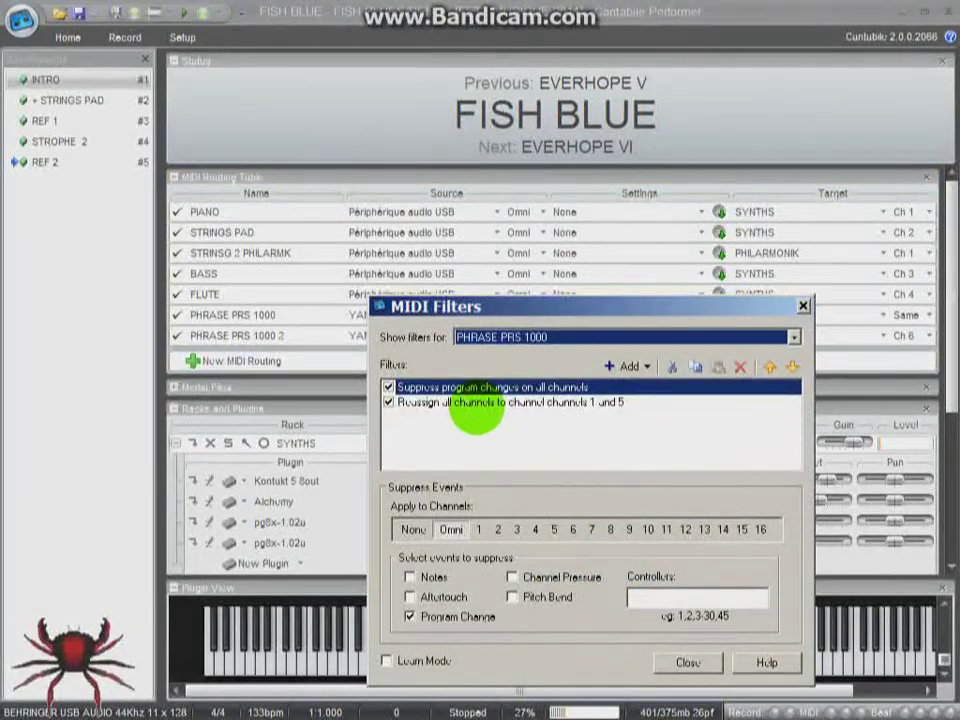
click(472, 402)
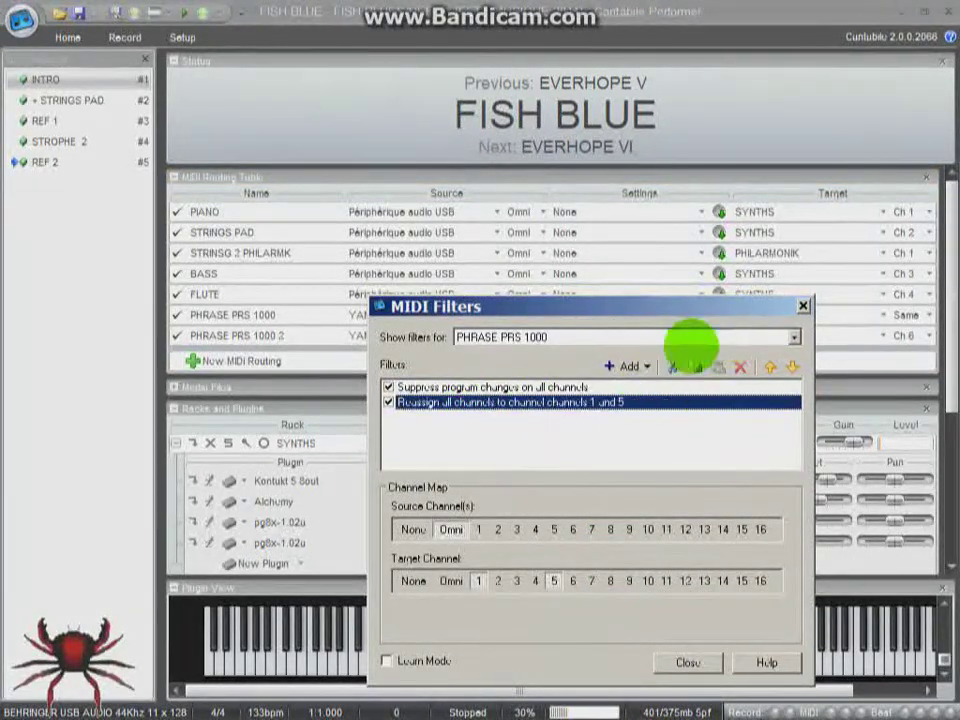
click(803, 306)
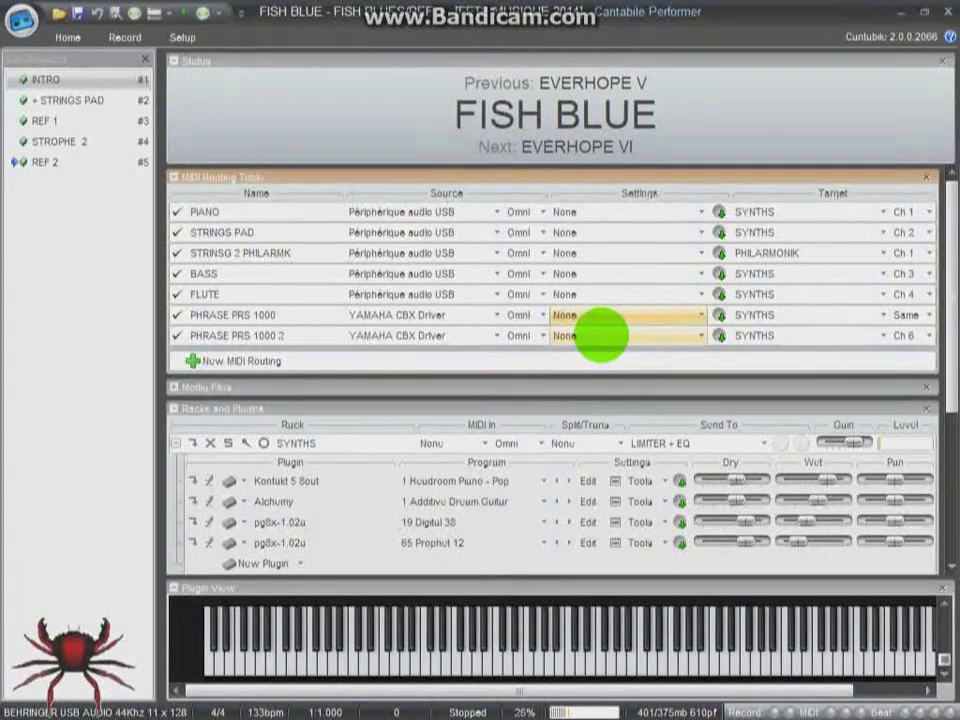
Inspect the channel selection and program change filters of the PHRASE PRS 1000 2 routing.
click(600, 335)
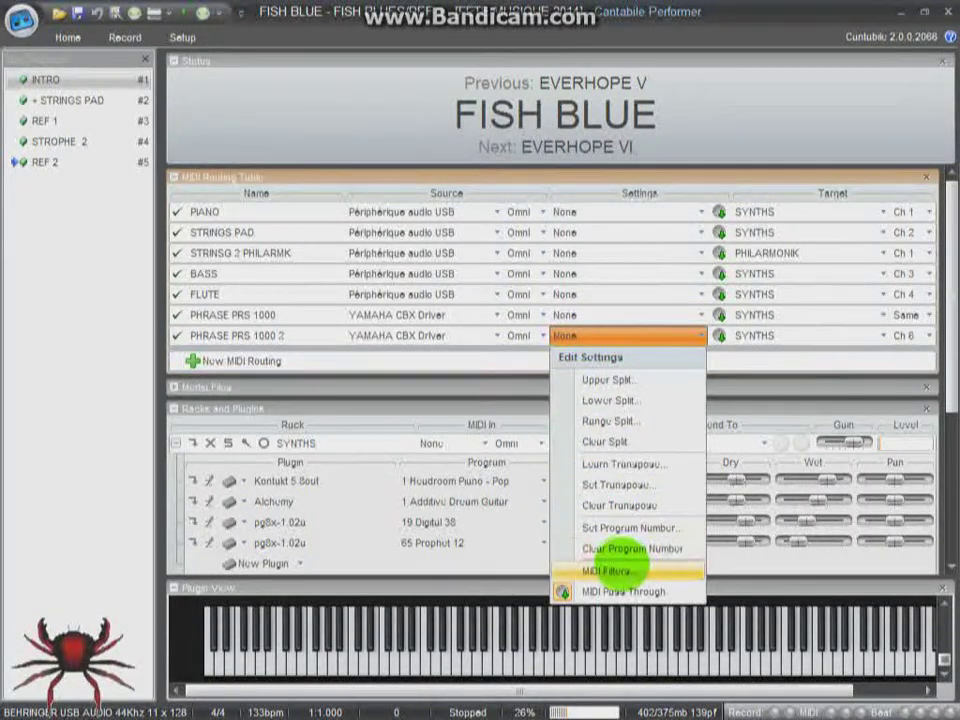
click(620, 568)
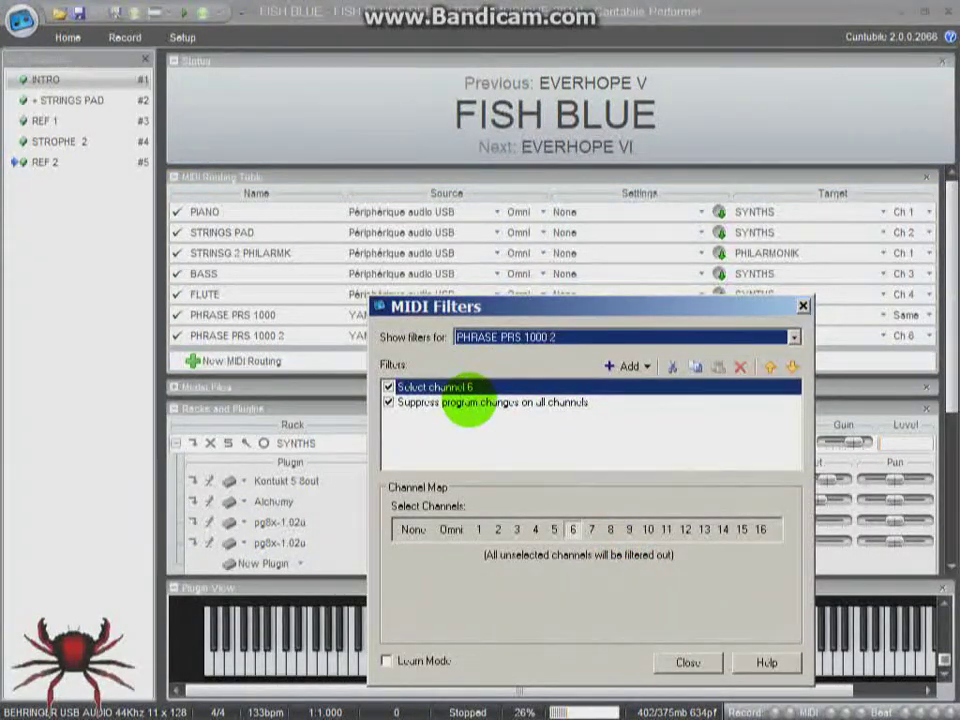
click(468, 402)
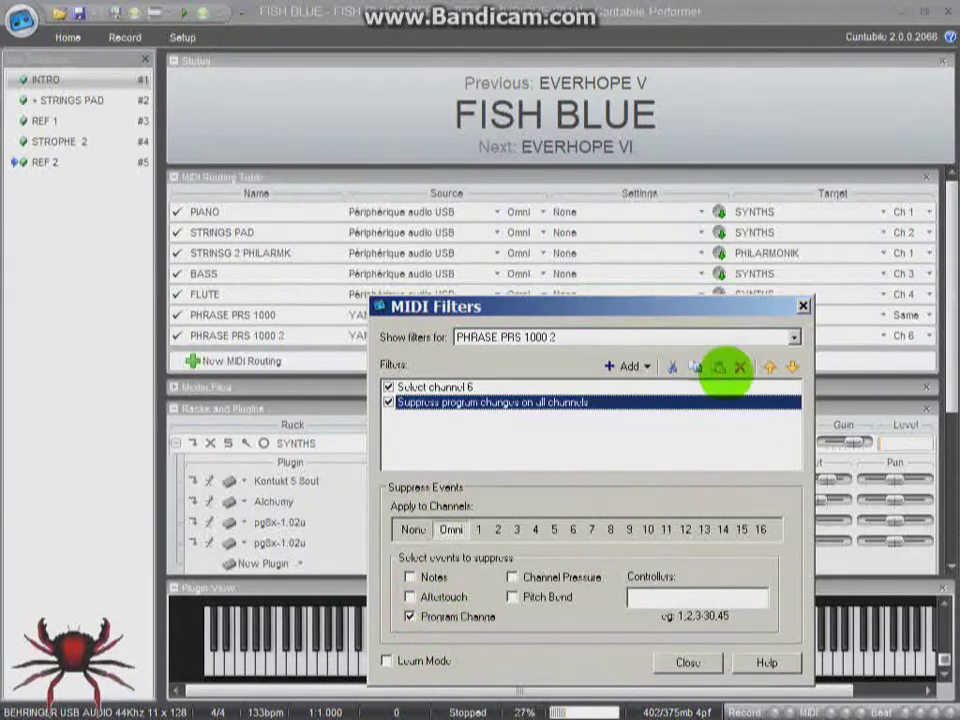
click(803, 305)
Open the Kontakt 5 8out editor from the SYNTHS rack and move its window fully into view.
scroll(660, 320, down, 4)
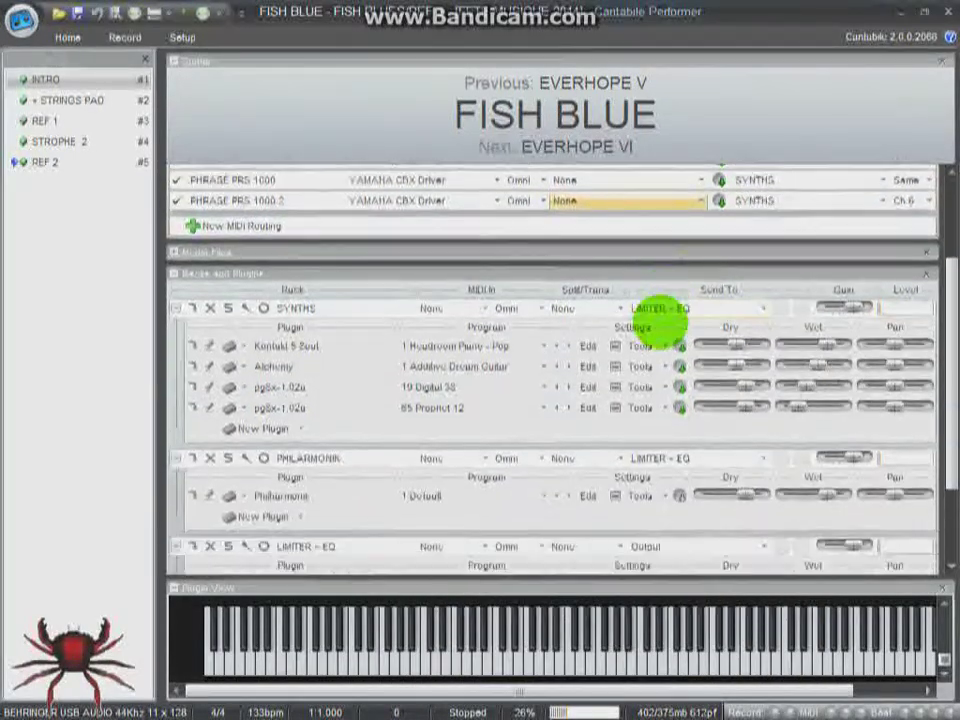
scroll(660, 310, down, 1)
click(330, 325)
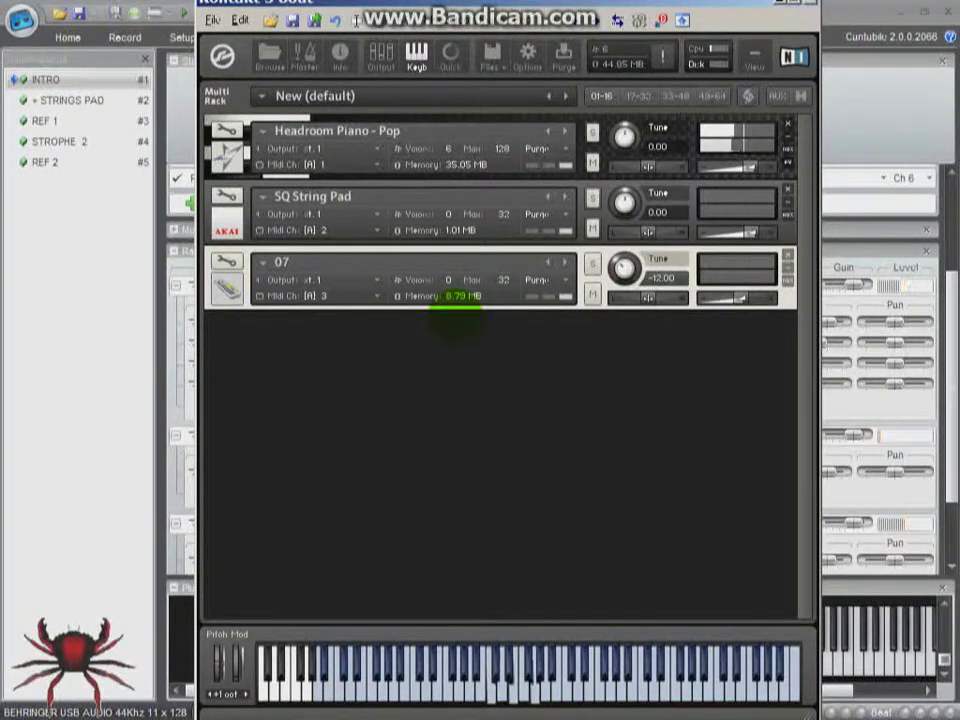
drag(668, 10, 745, 128)
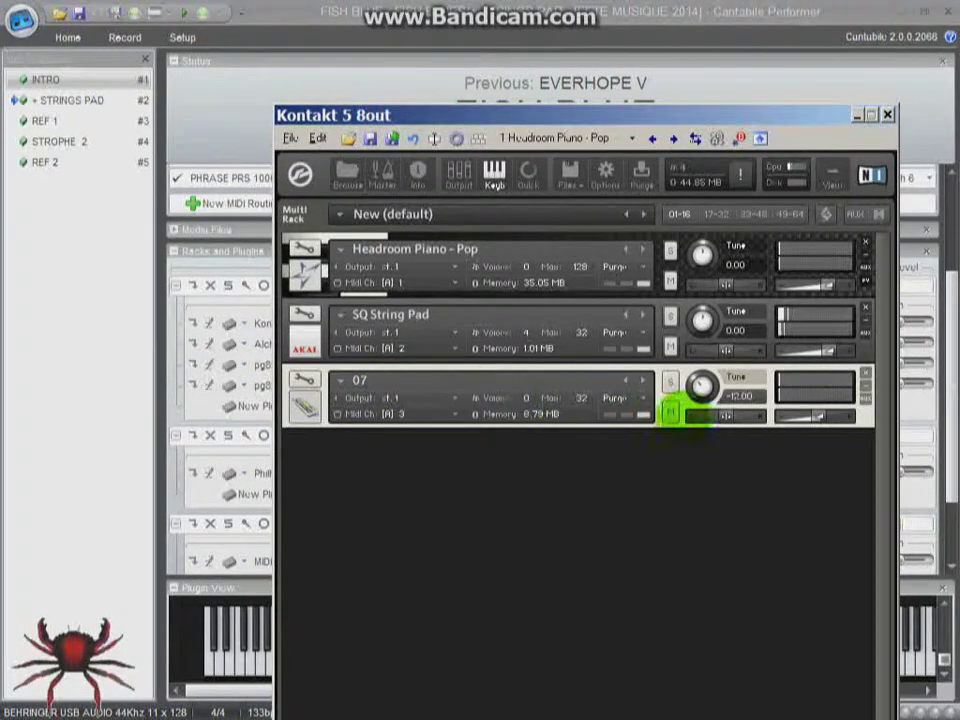
Audition the 07, SQ String Pad and Headroom Piano - Pop instruments with solo, leaving the piano soloed, and close the Kontakt editor.
click(670, 382)
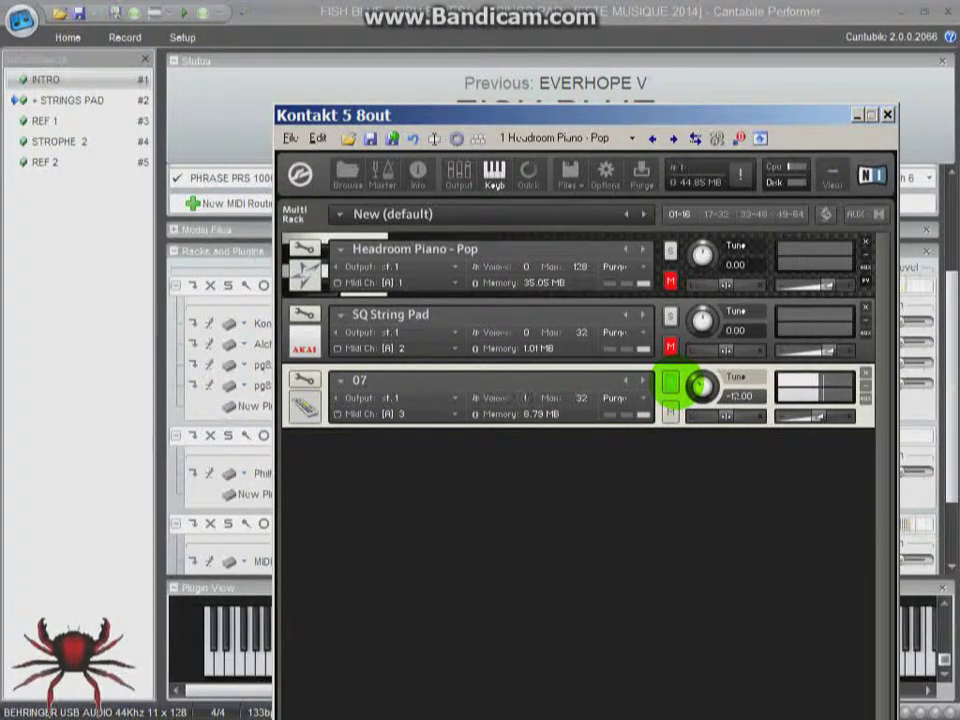
click(670, 316)
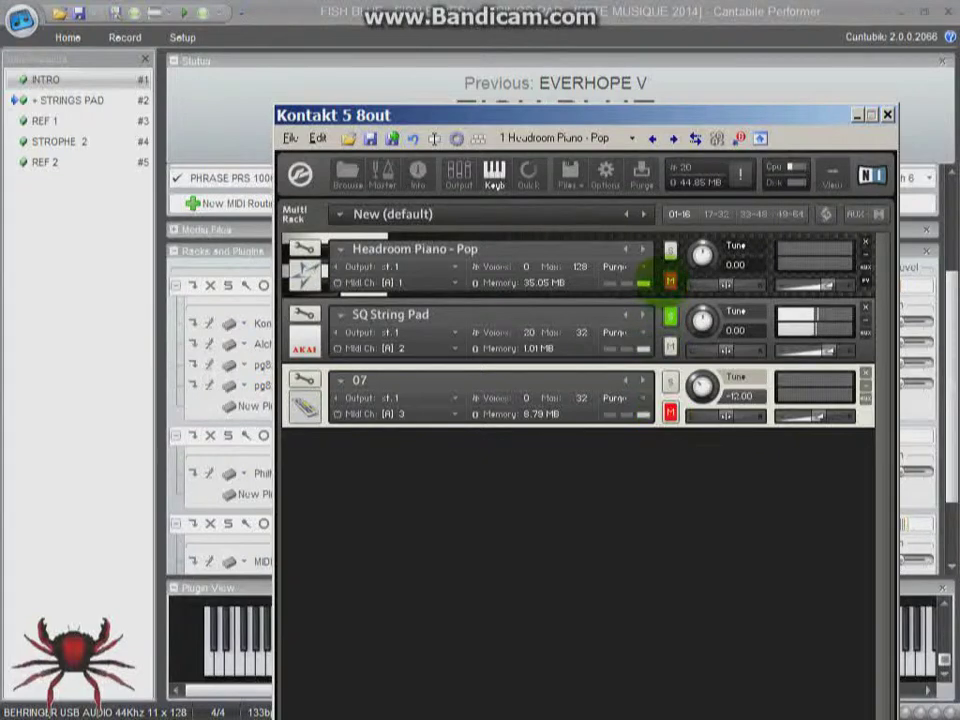
click(670, 250)
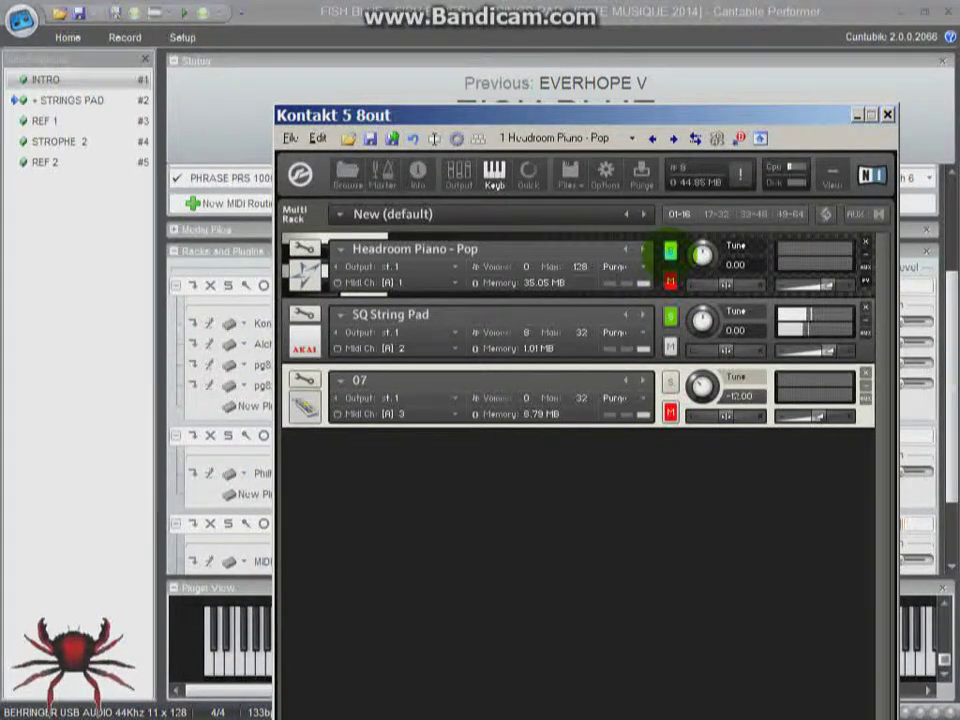
click(670, 281)
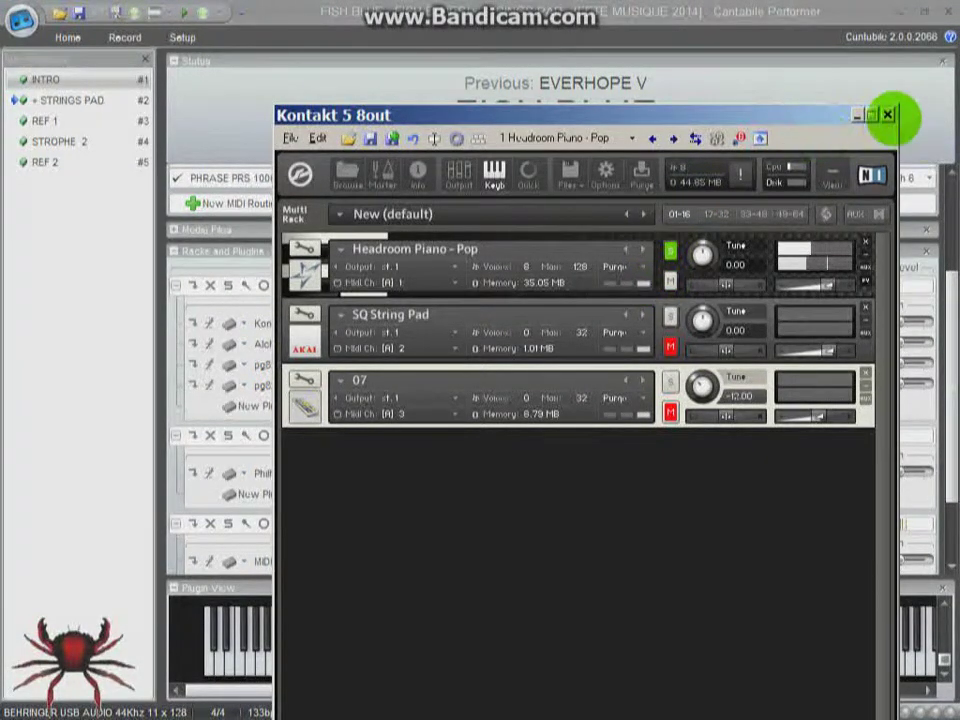
click(887, 114)
Open the Alchemy editor, look through its guitar presets without changing the current one, and close the editor.
click(298, 345)
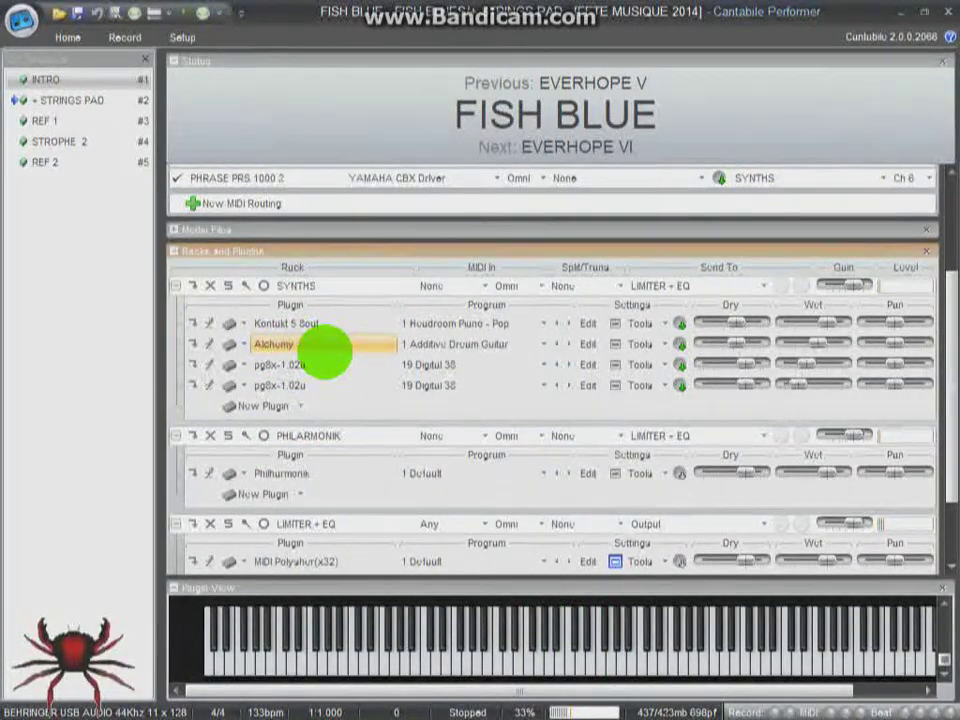
double_click(325, 347)
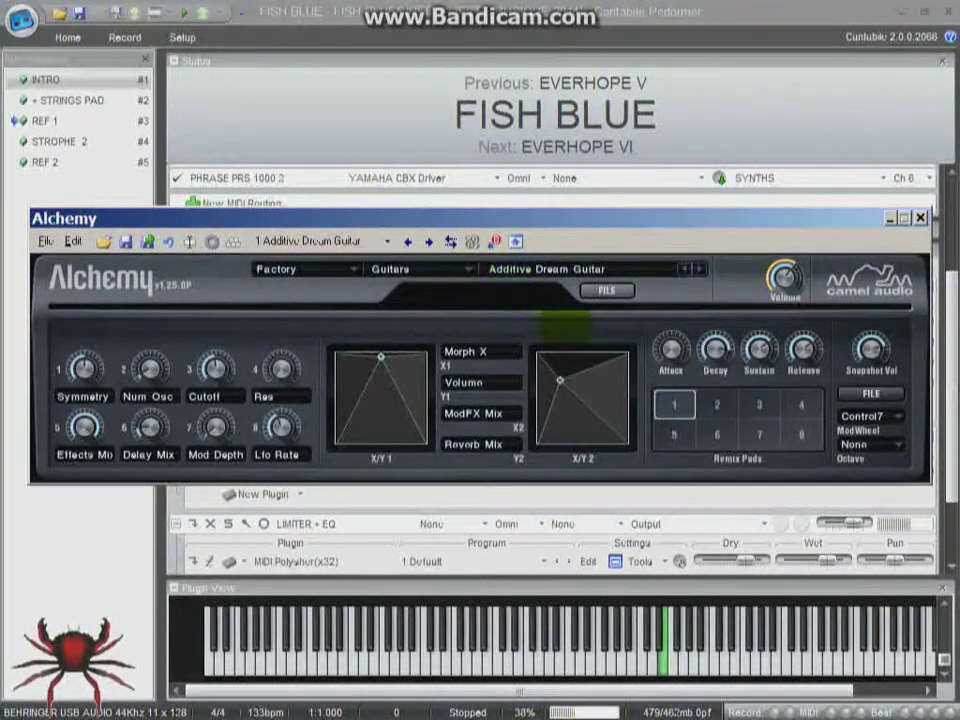
click(553, 268)
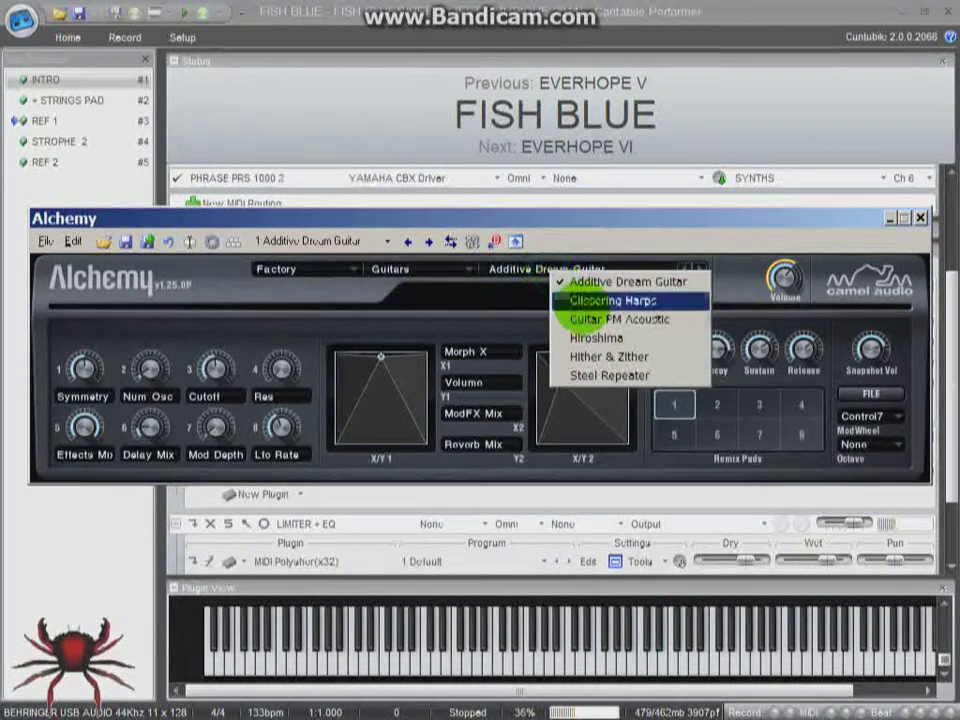
click(583, 228)
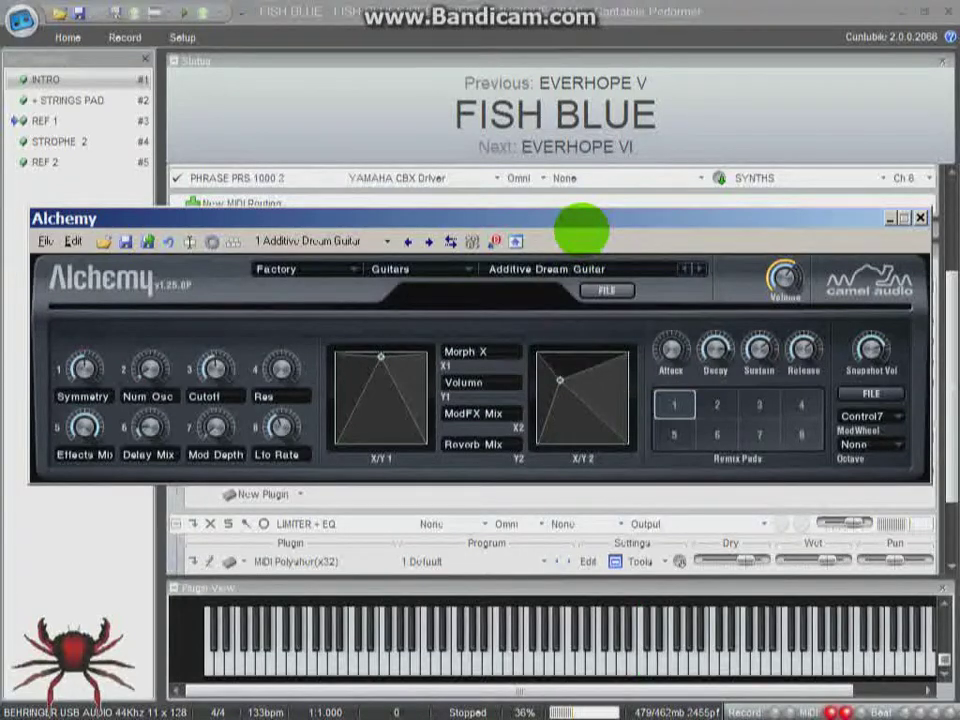
click(920, 219)
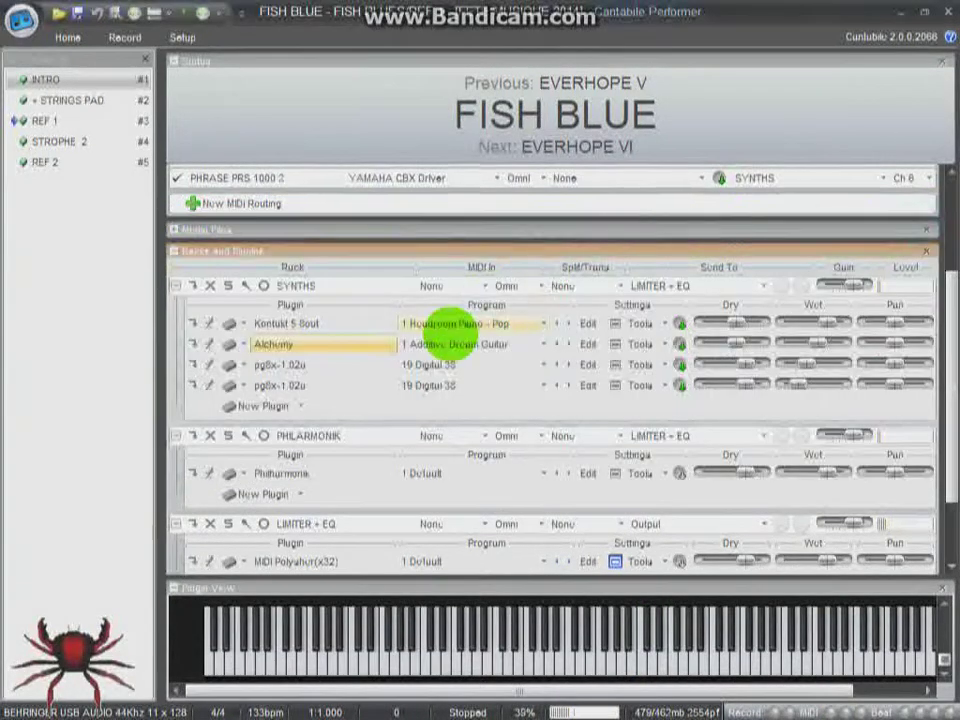
View the editors of both pg8x-1.02a plugins in the SYNTHS rack, one after the other, and close each.
double_click(290, 365)
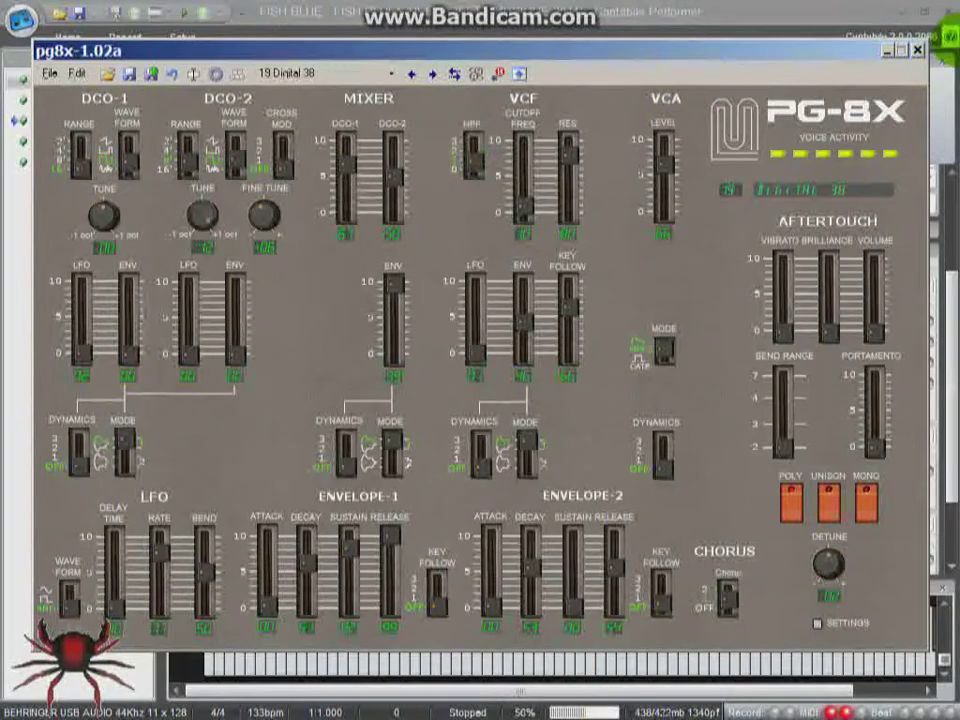
click(921, 50)
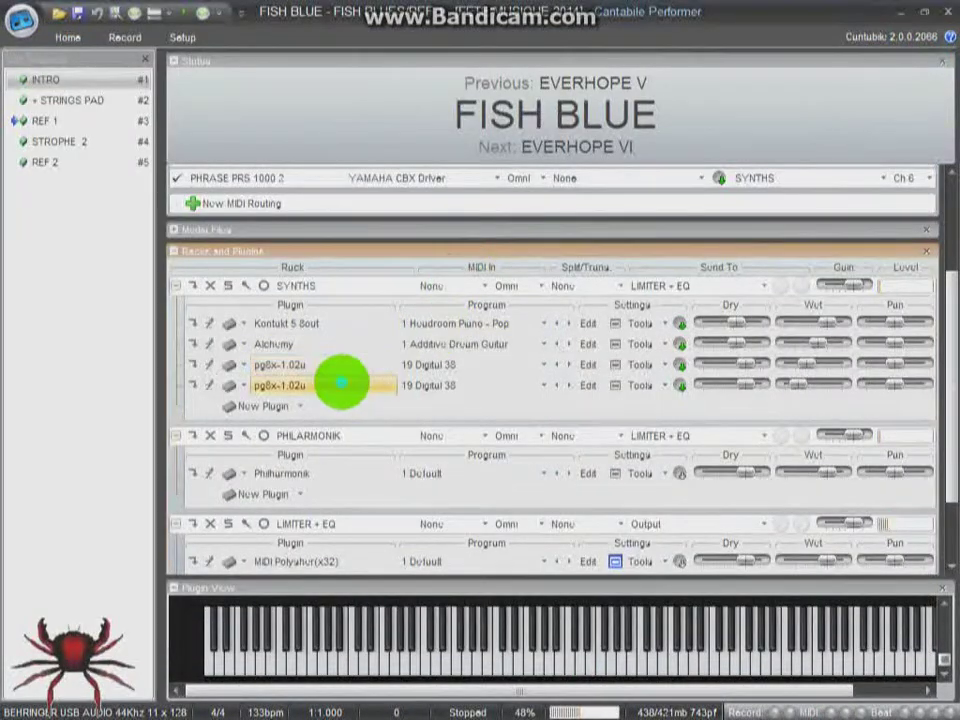
double_click(338, 381)
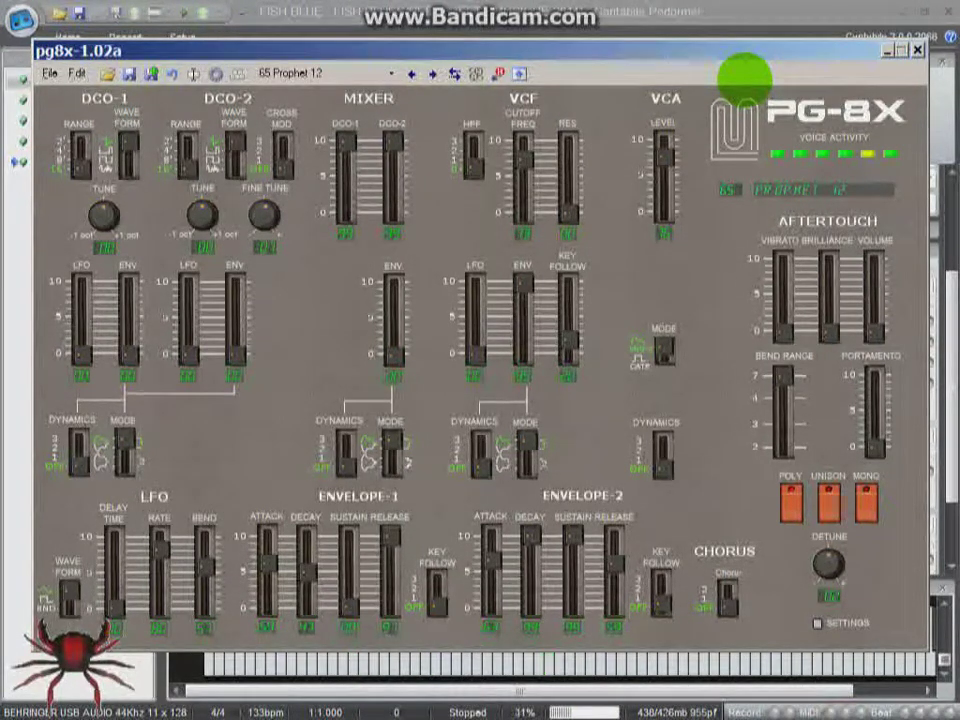
click(917, 50)
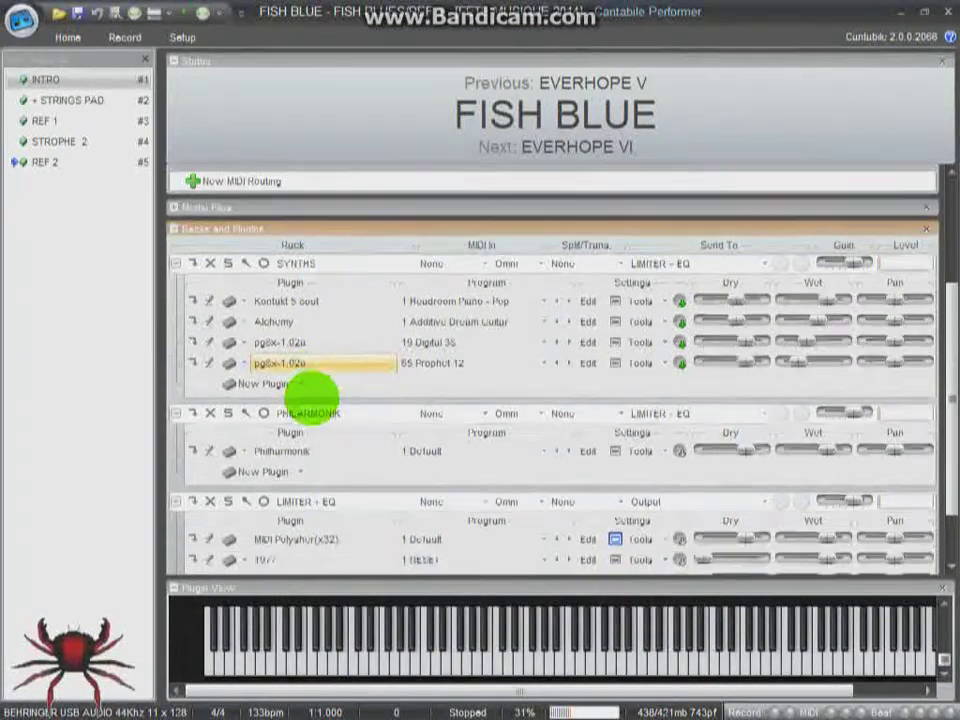